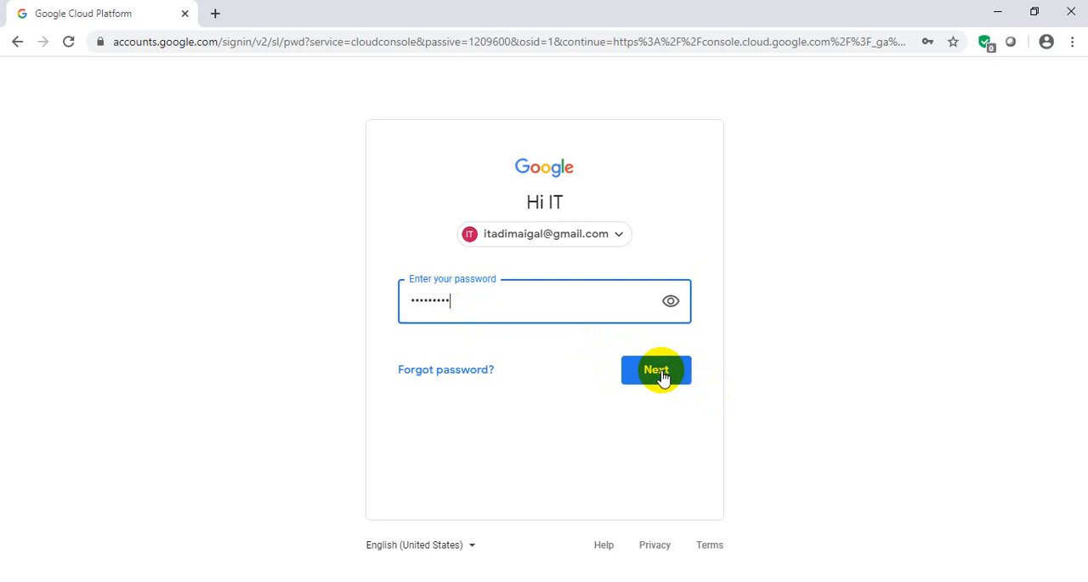
# - Finish signing in to the Google account and open the Compute Engine VM instances list
pyautogui.click(664, 377)
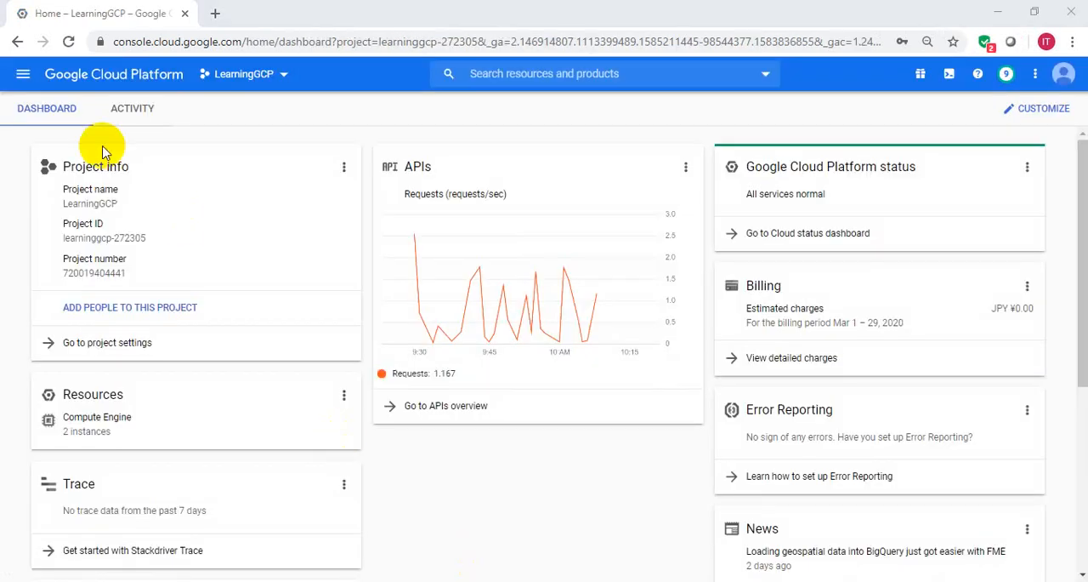
pyautogui.click(24, 79)
pyautogui.moveTo(105, 153)
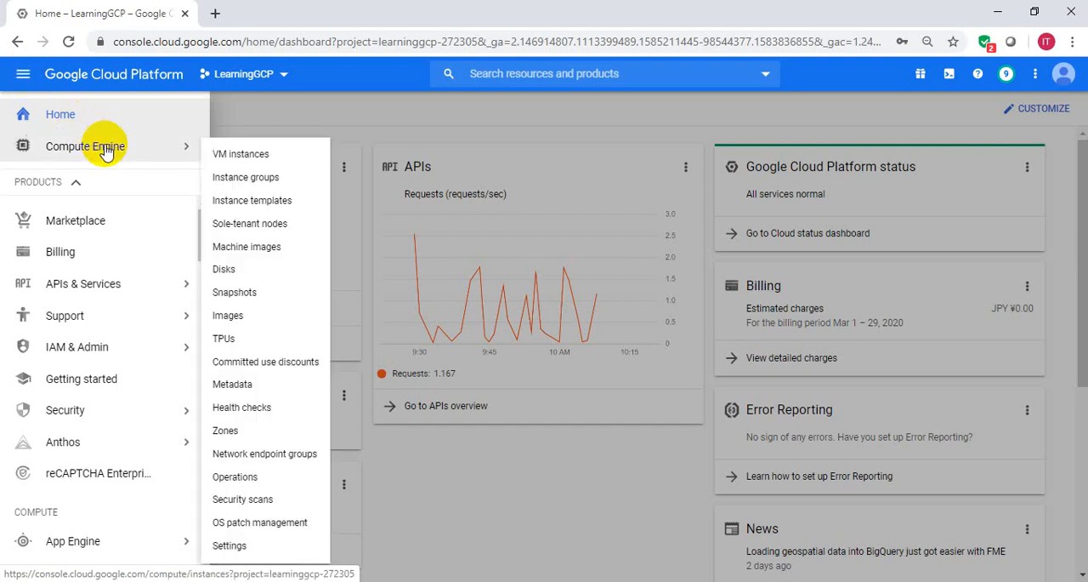
pyautogui.click(235, 158)
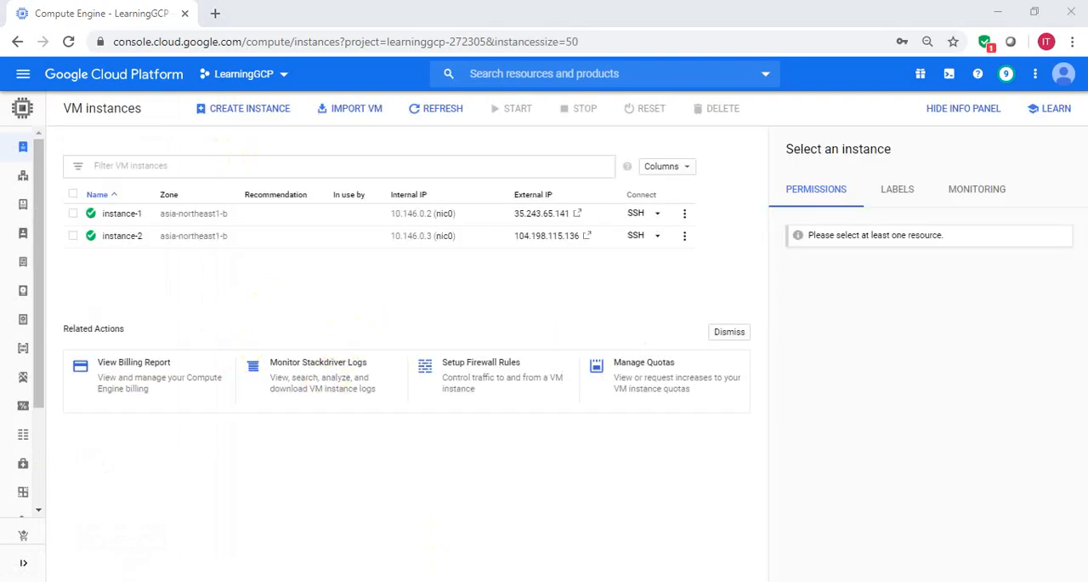
# - Launch puttygen.exe from the Windows search and generate a 2048-bit RSA public/private key pair
pyautogui.press('super')
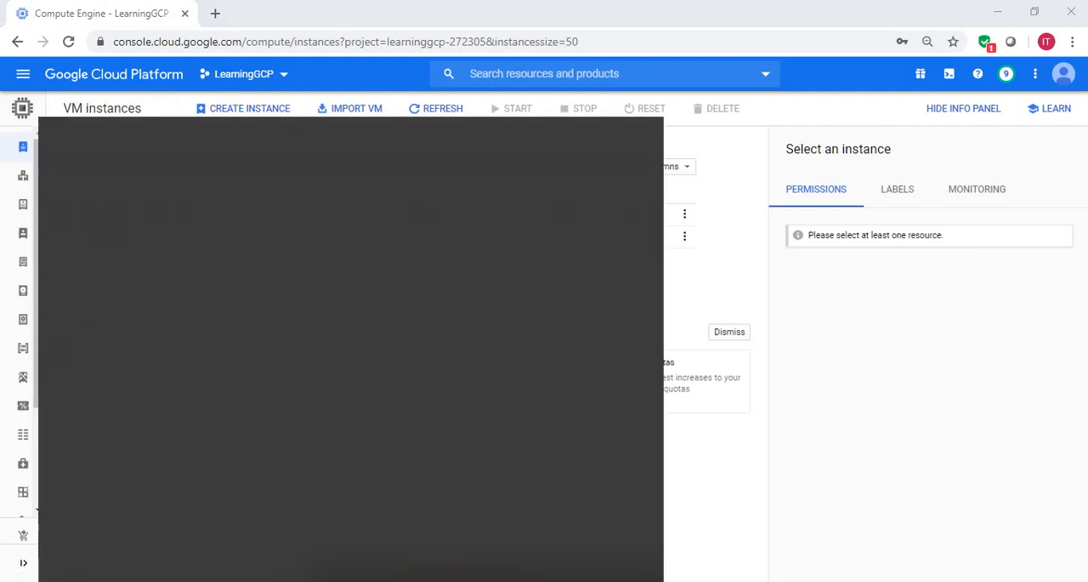
pyautogui.write('putty')
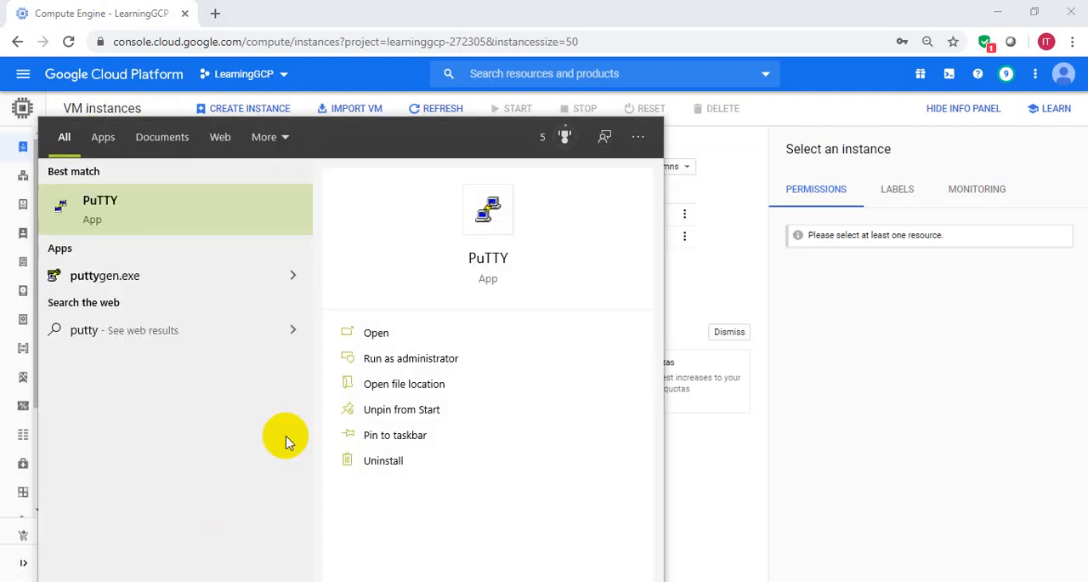
pyautogui.click(138, 276)
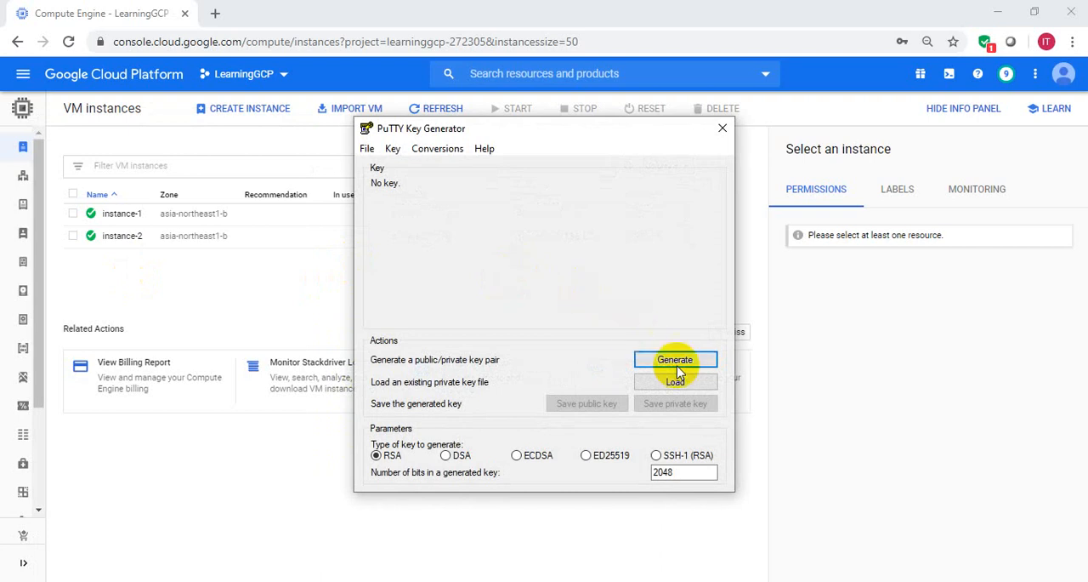
pyautogui.click(662, 367)
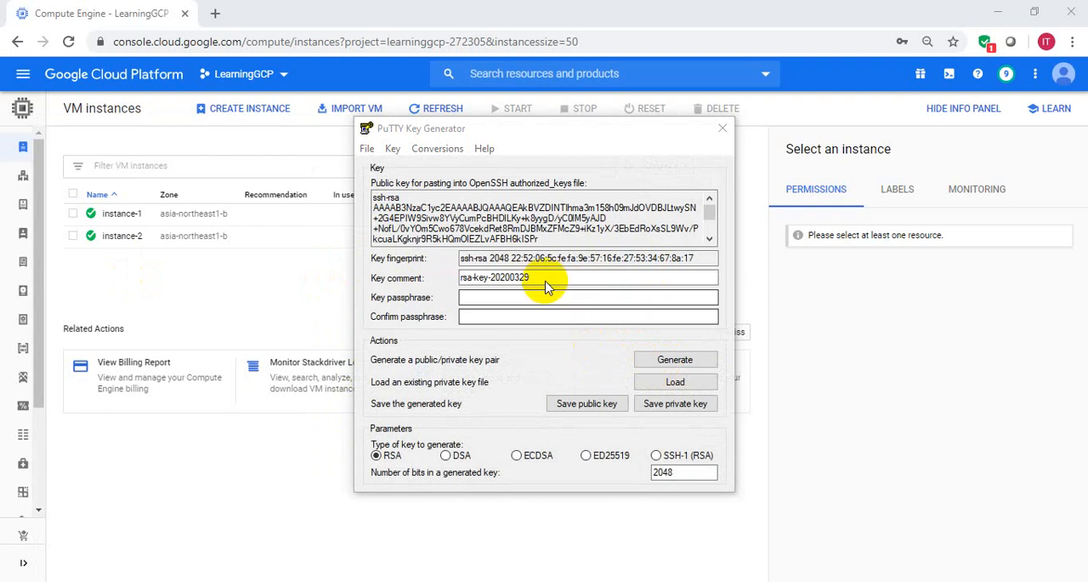
# - Replace the generated key's comment with instance2
pyautogui.click(548, 281)
pyautogui.moveTo(548, 281); pyautogui.dragTo(457, 281)
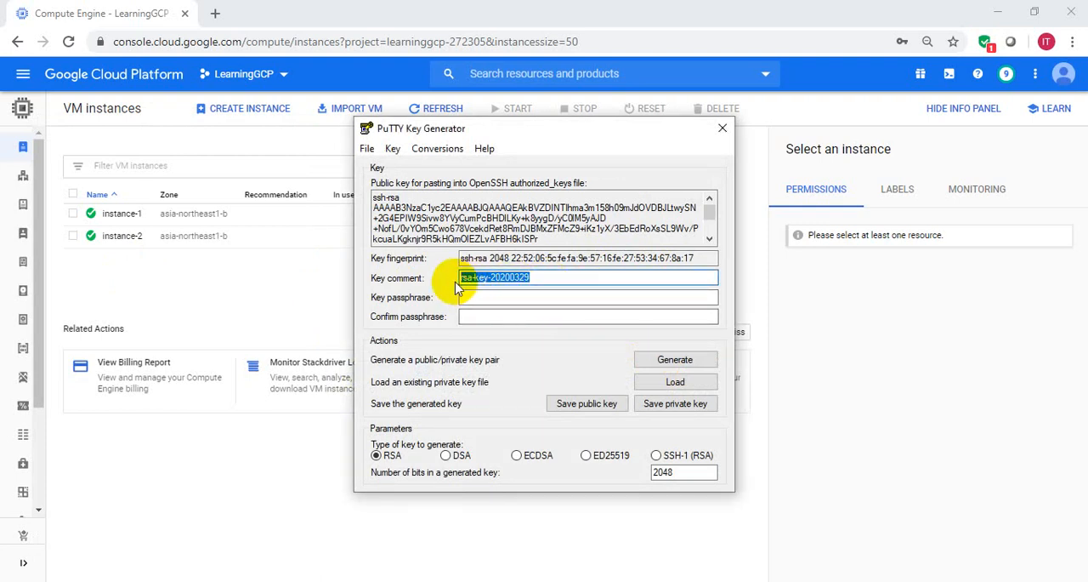
pyautogui.write('in')
pyautogui.write('stan')
pyautogui.write('ce1')
pyautogui.write('2')
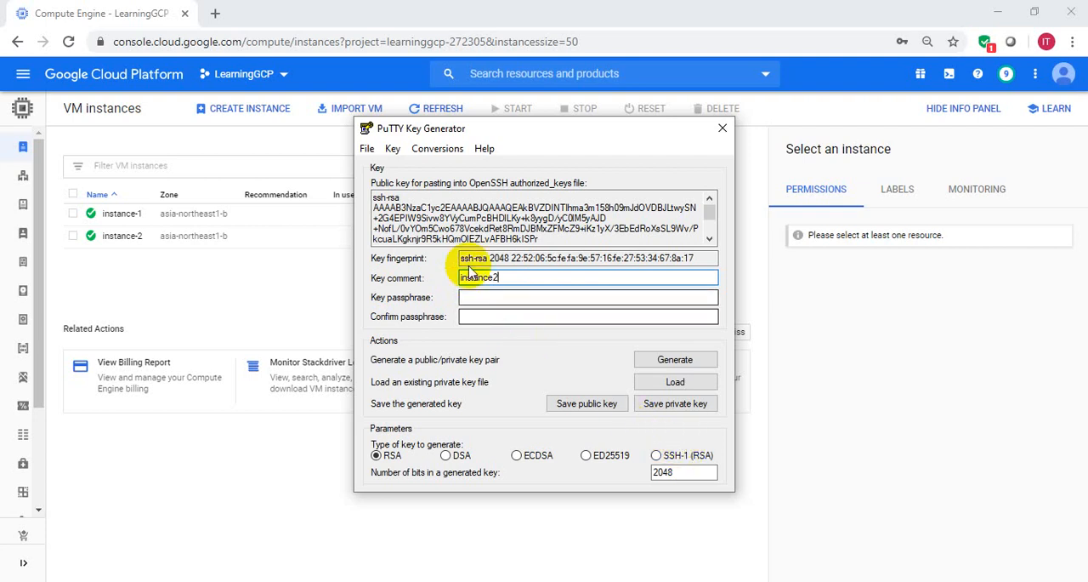
# - Save the private key without a passphrase as instance2.ppk in the C: drive's GCP folder
pyautogui.click(678, 409)
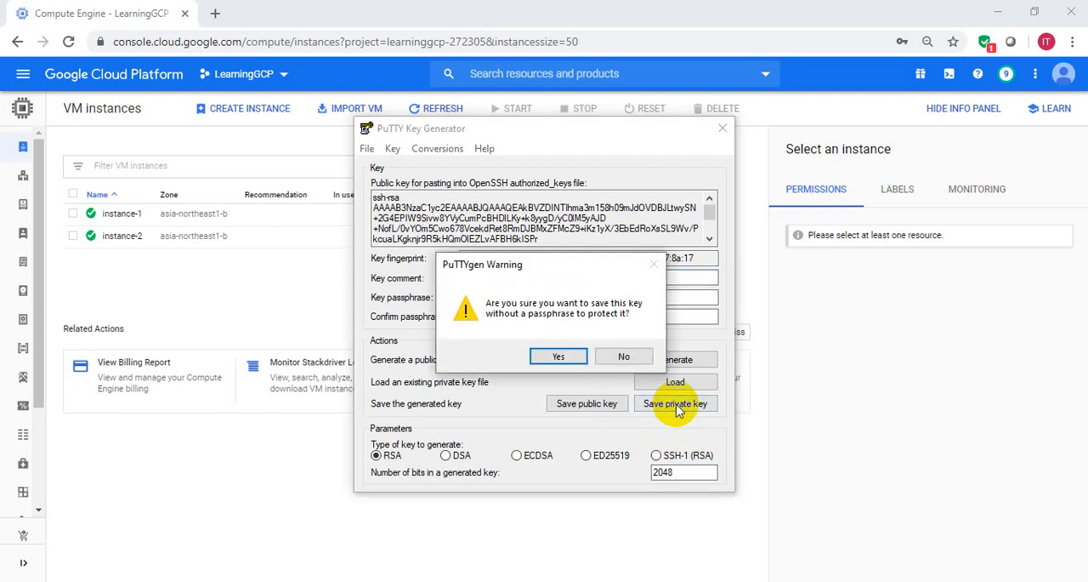
pyautogui.click(558, 357)
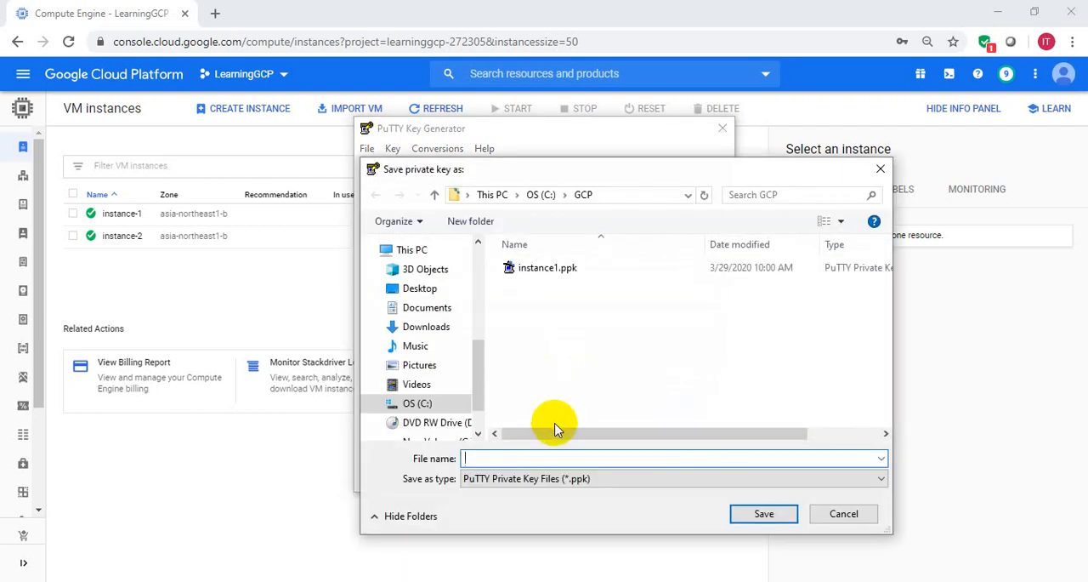
pyautogui.write('instance2.ppk')
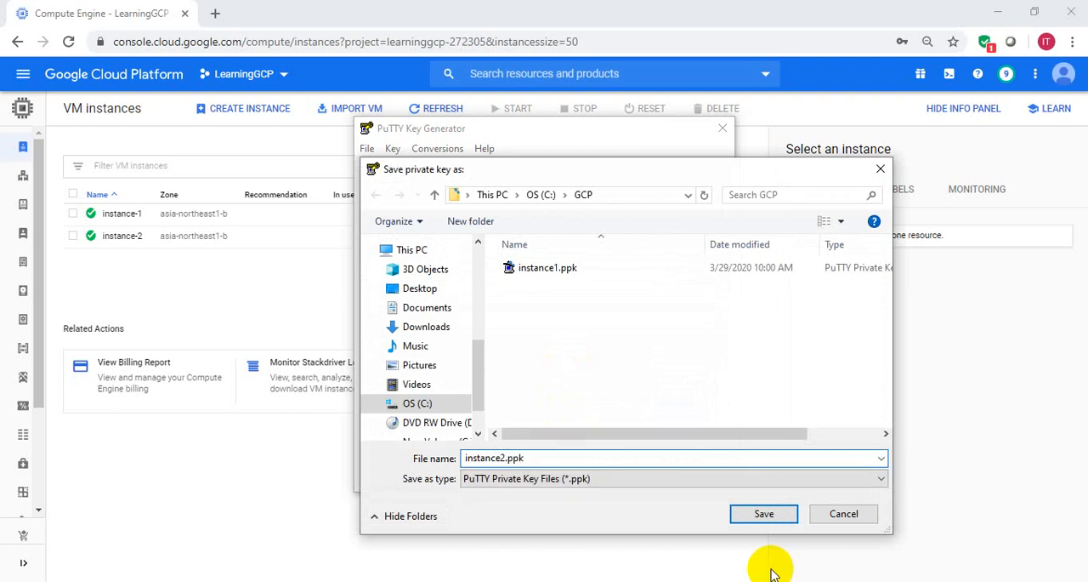
pyautogui.click(745, 515)
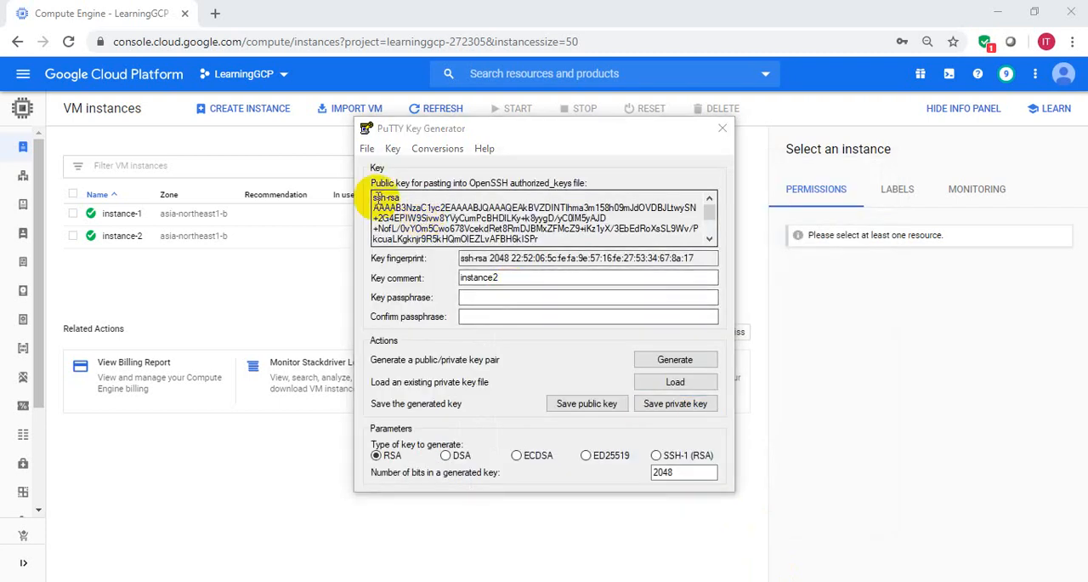
# - Copy the entire OpenSSH public key text and close PuTTY Key Generator
pyautogui.click(375, 197)
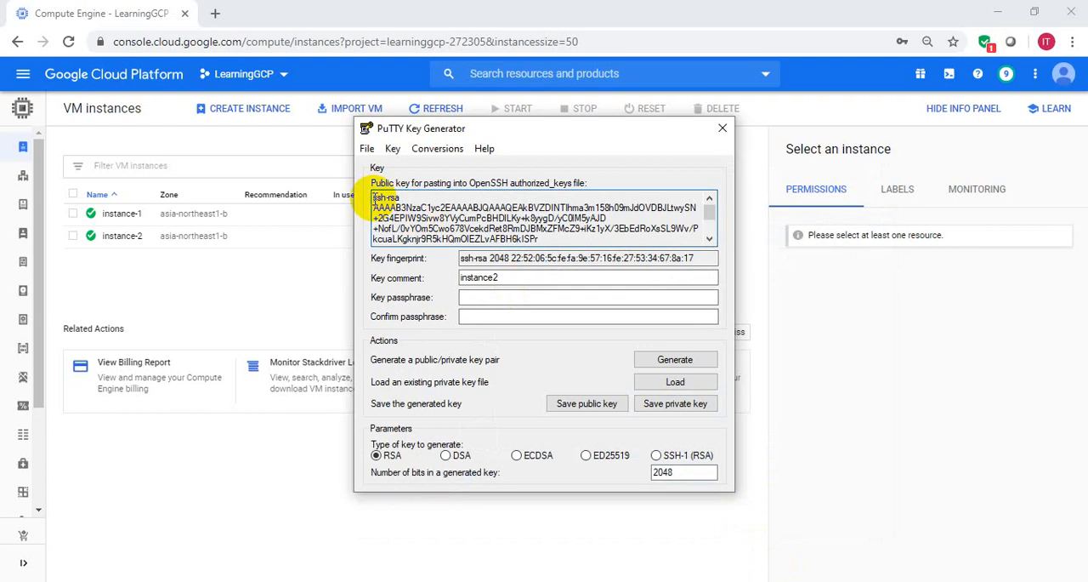
pyautogui.moveTo(375, 197); pyautogui.dragTo(559, 242)
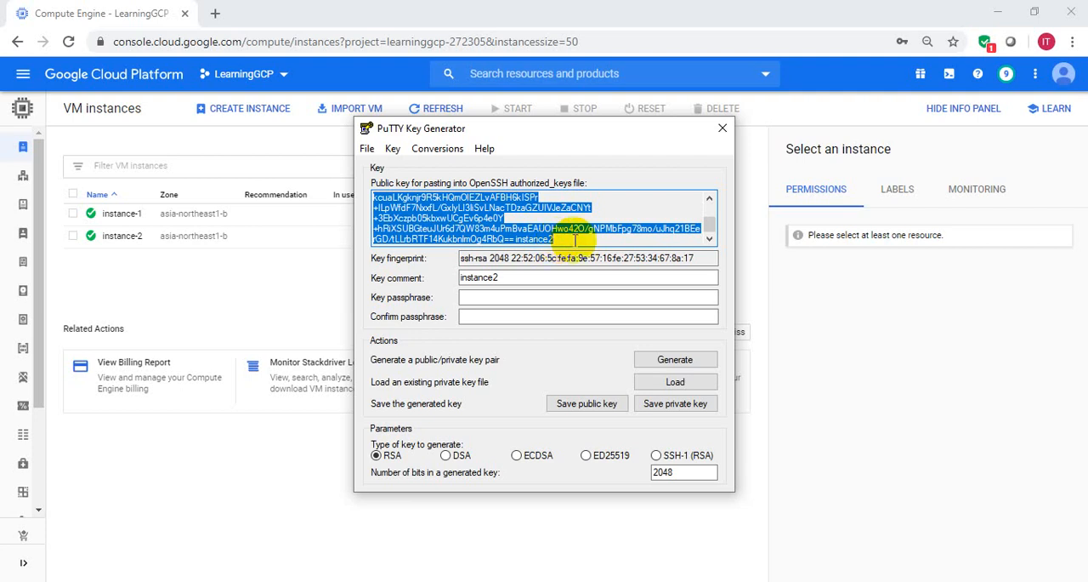
pyautogui.click(721, 132)
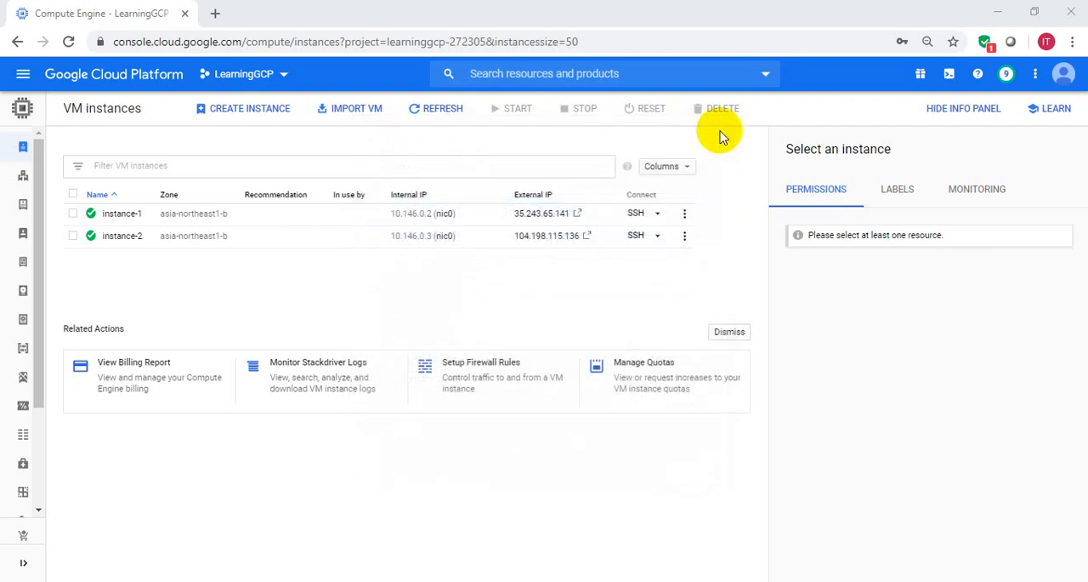
# - Stop the instance-2 virtual machine and confirm the shutdown
pyautogui.click(684, 239)
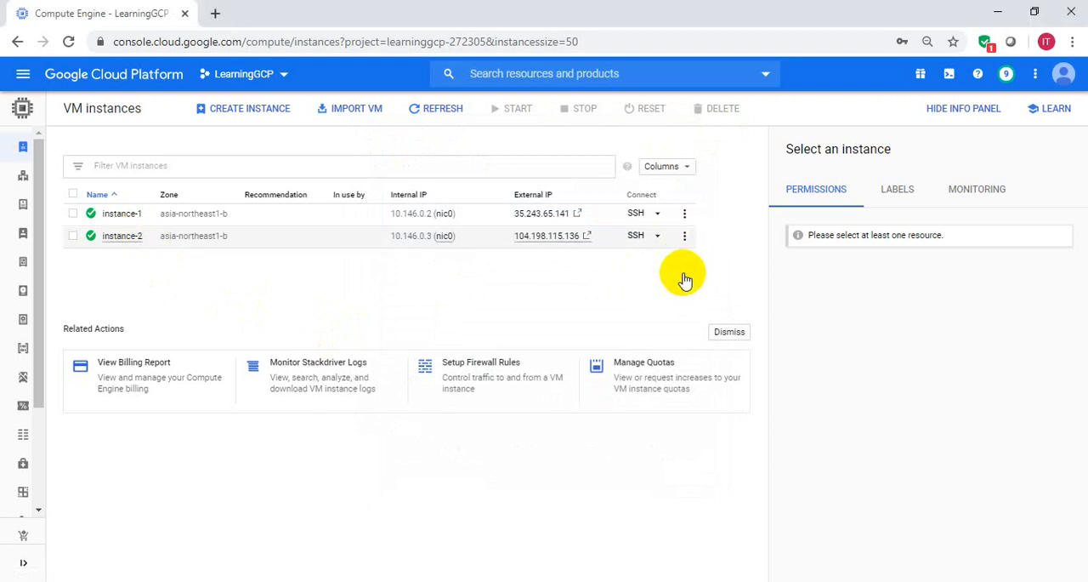
pyautogui.click(685, 239)
pyautogui.click(622, 292)
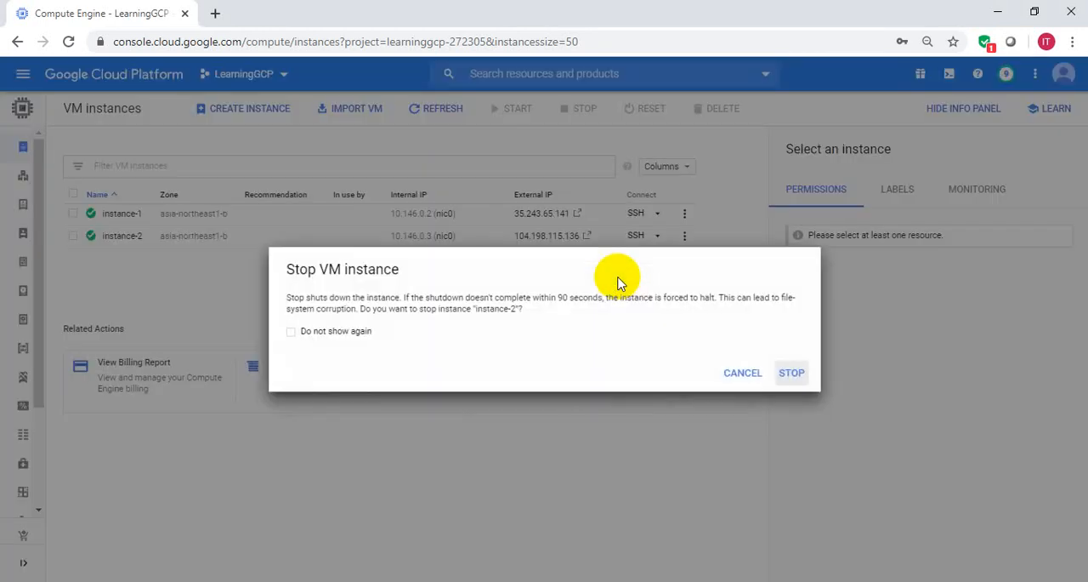
pyautogui.click(792, 373)
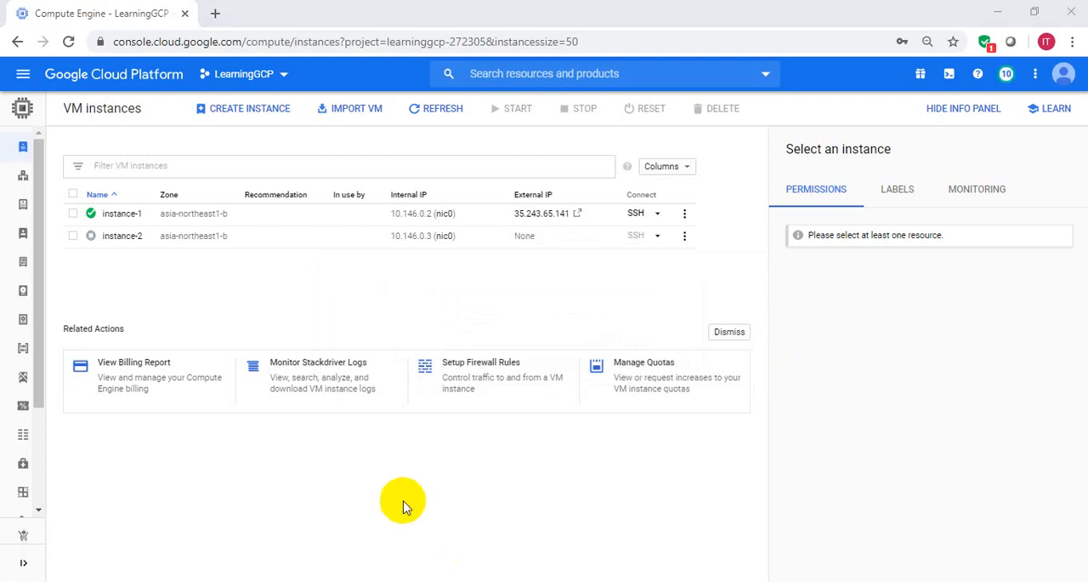
# - Open the details of instance-2 and start editing its configuration
pyautogui.click(120, 242)
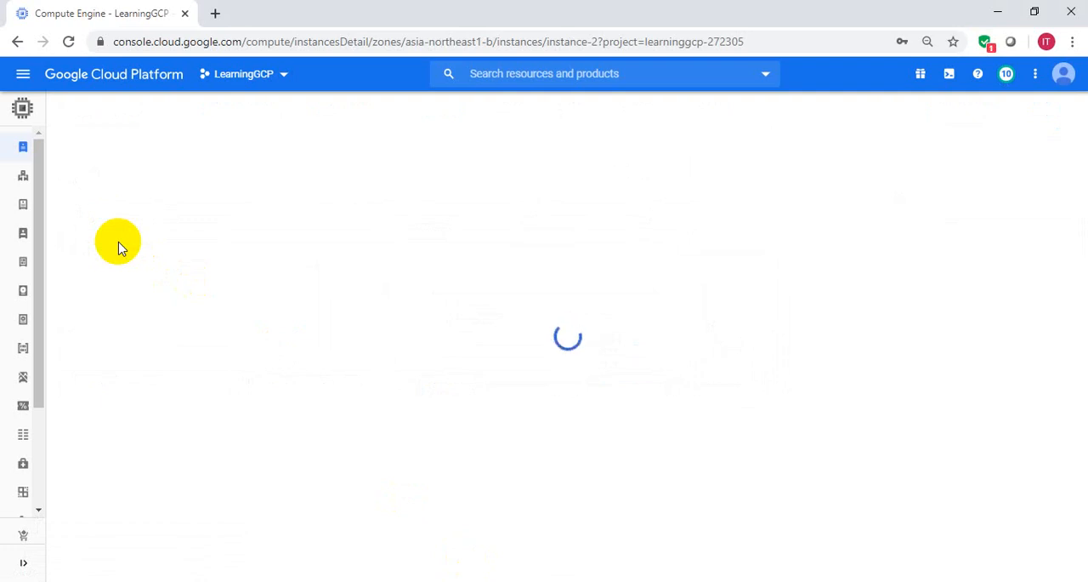
pyautogui.click(276, 113)
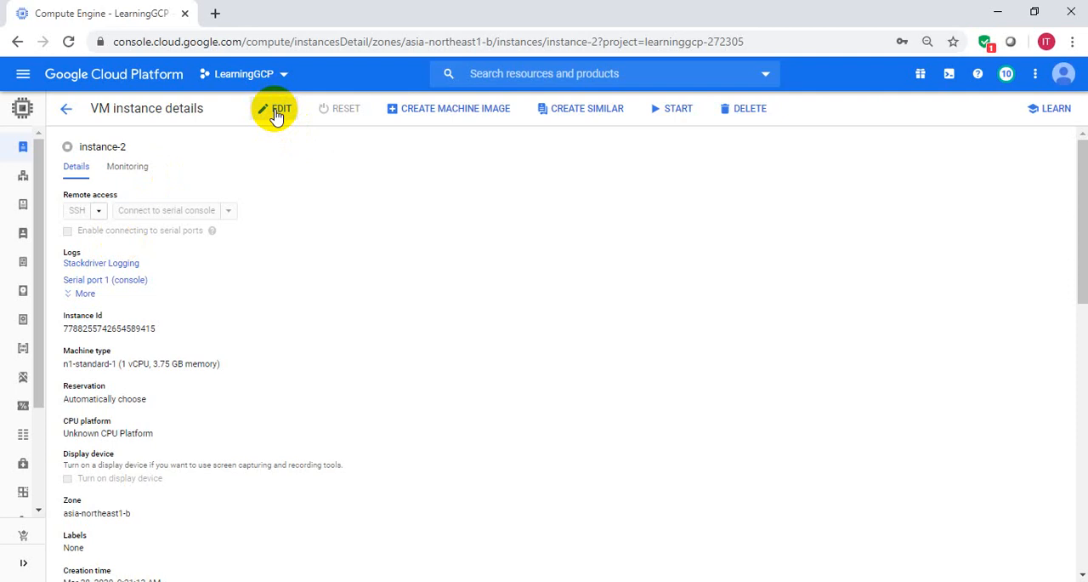
pyautogui.click(277, 113)
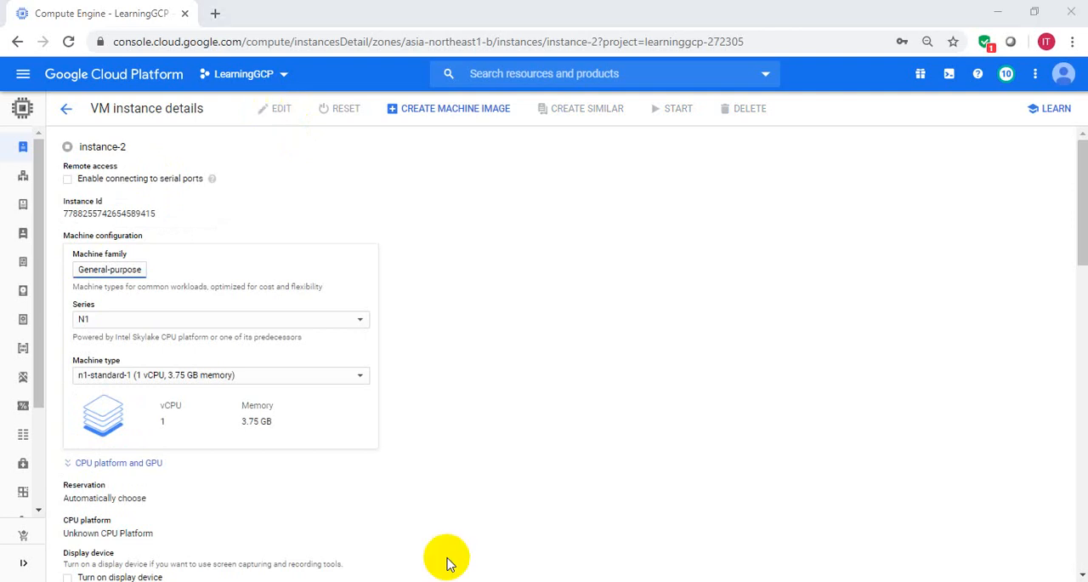
pyautogui.click(748, 171)
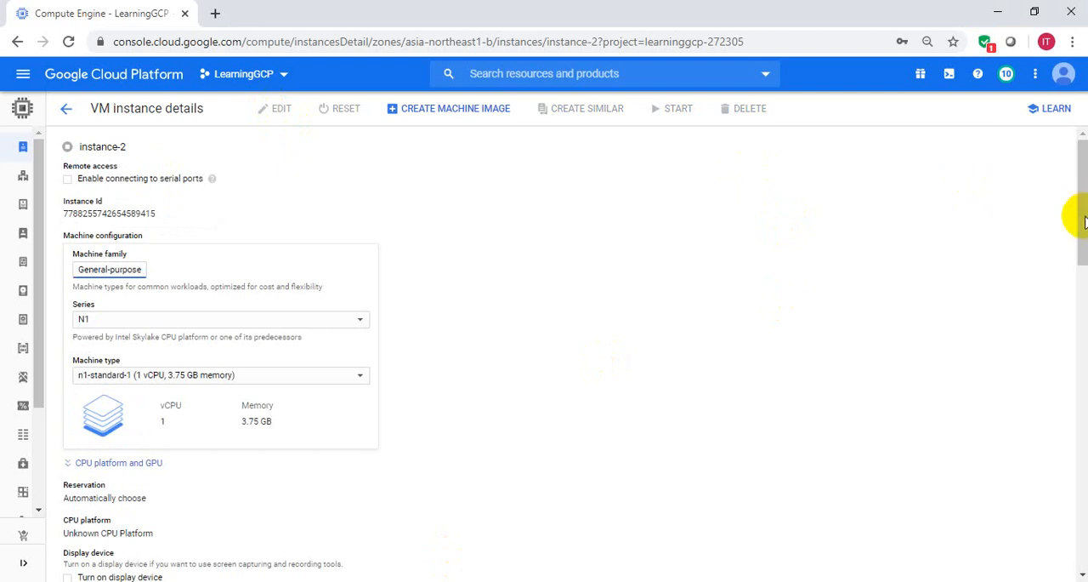
# - Add the copied public key to the SSH keys of instance-2 and save the instance changes
pyautogui.moveTo(1076, 224); pyautogui.dragTo(1076, 516)
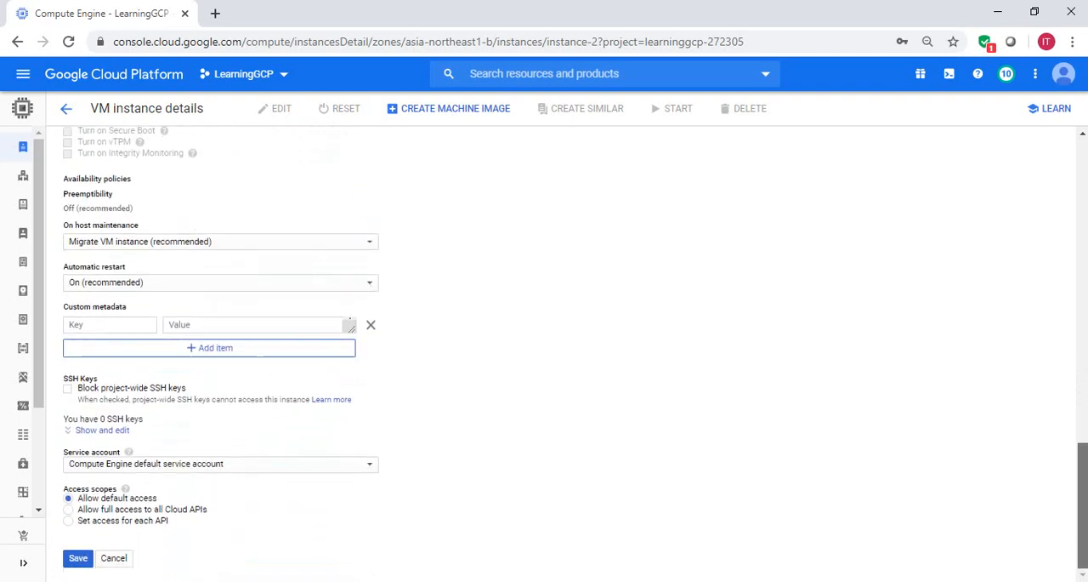
pyautogui.click(96, 433)
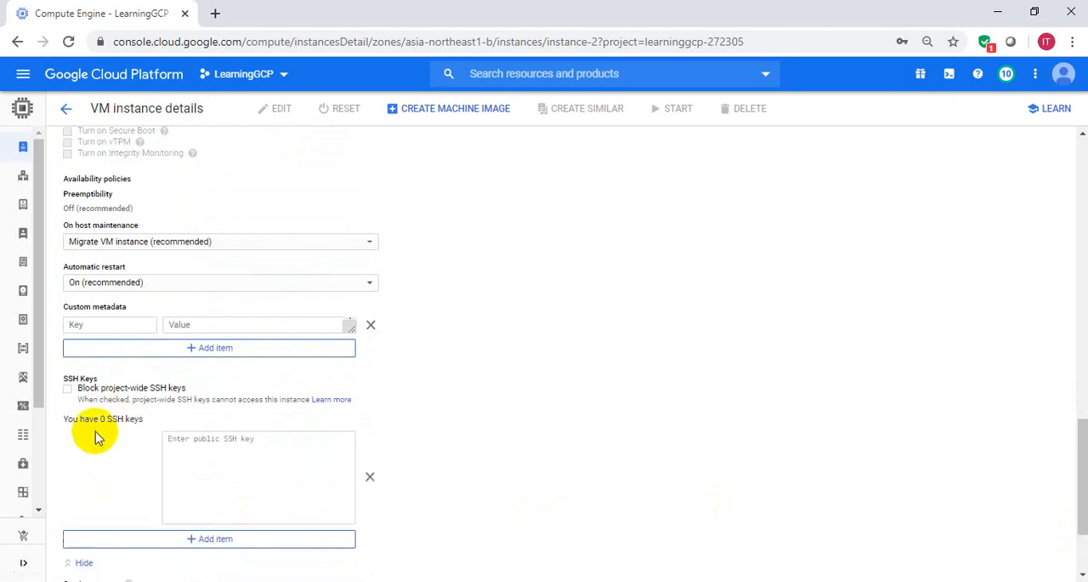
pyautogui.click(232, 469)
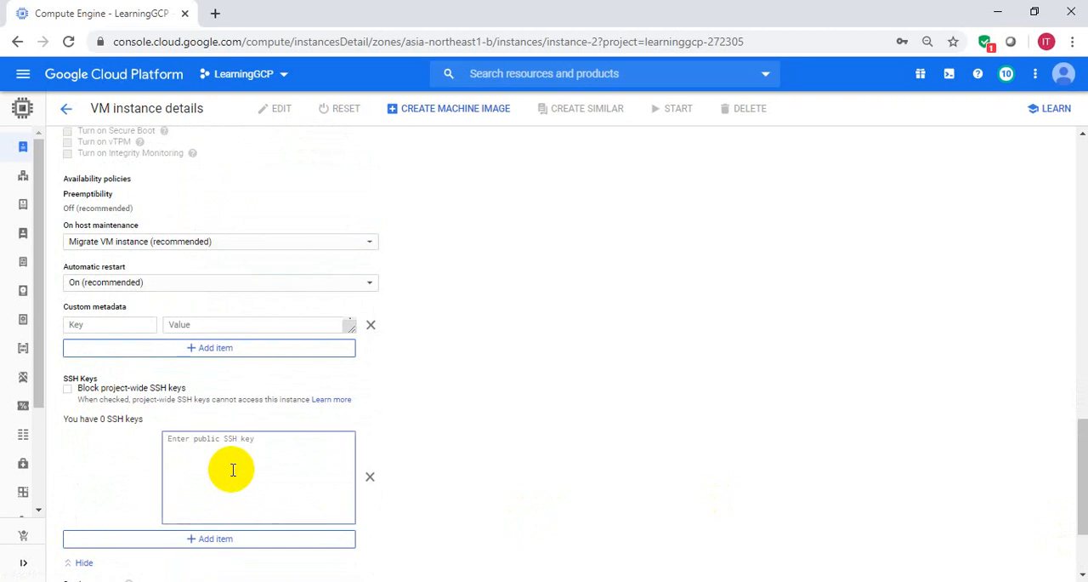
pyautogui.hotkey('ctrl', 'v')
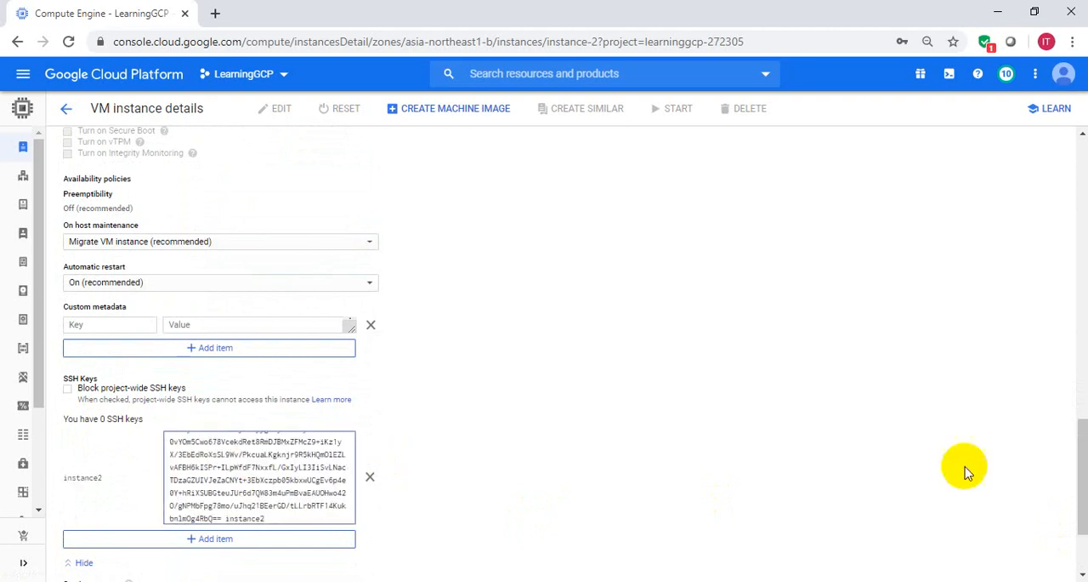
pyautogui.moveTo(1080, 474); pyautogui.dragTo(1084, 551)
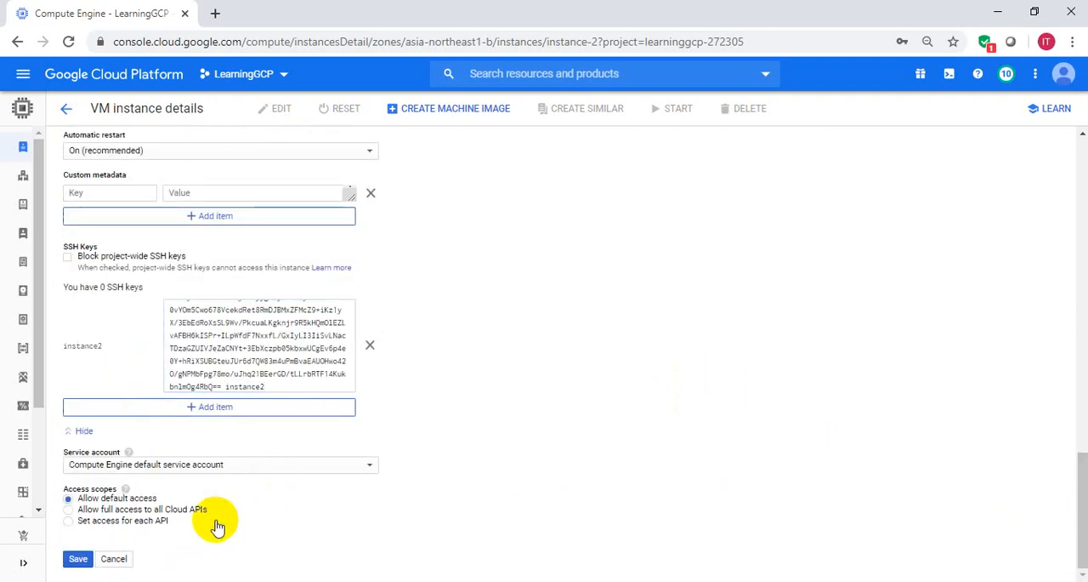
pyautogui.click(78, 559)
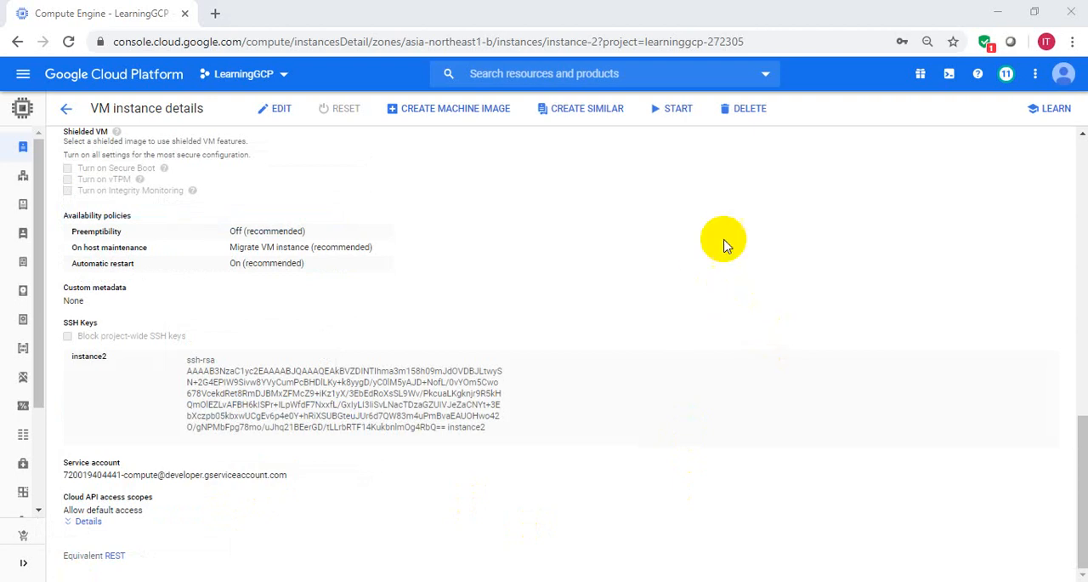
# - Start the instance-2 virtual machine and confirm the start
pyautogui.click(669, 111)
pyautogui.click(670, 112)
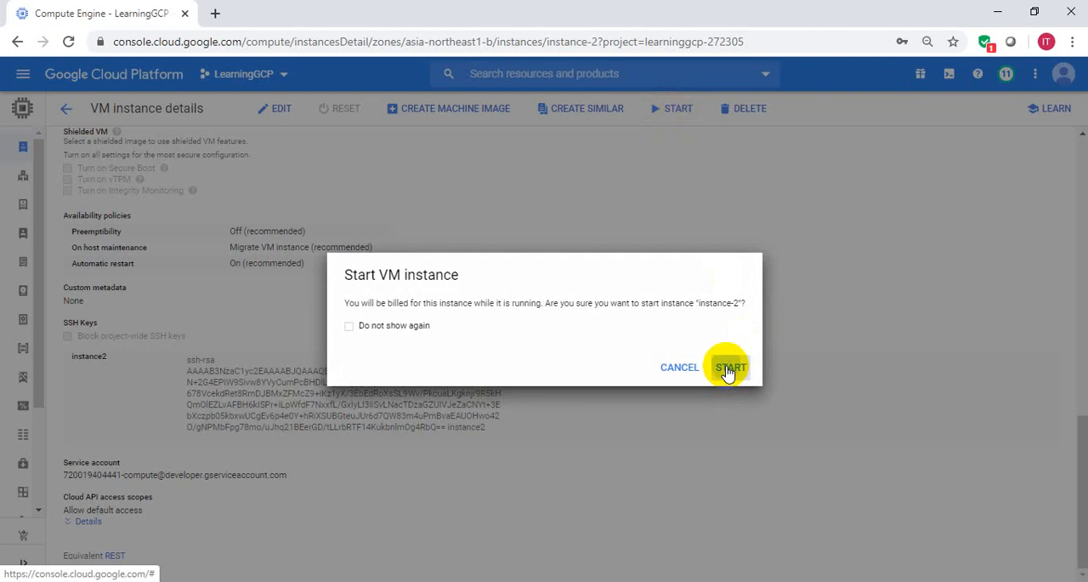
pyautogui.click(729, 367)
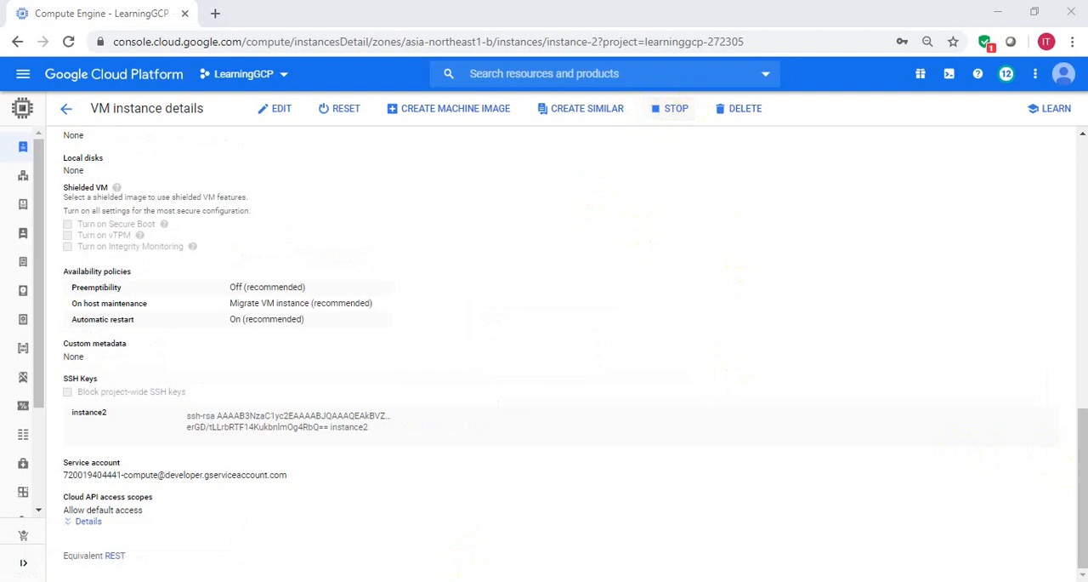
# - Copy the external IP address of instance-2 from its network interfaces, without the ephemeral label
pyautogui.moveTo(1081, 506); pyautogui.dragTo(1084, 372)
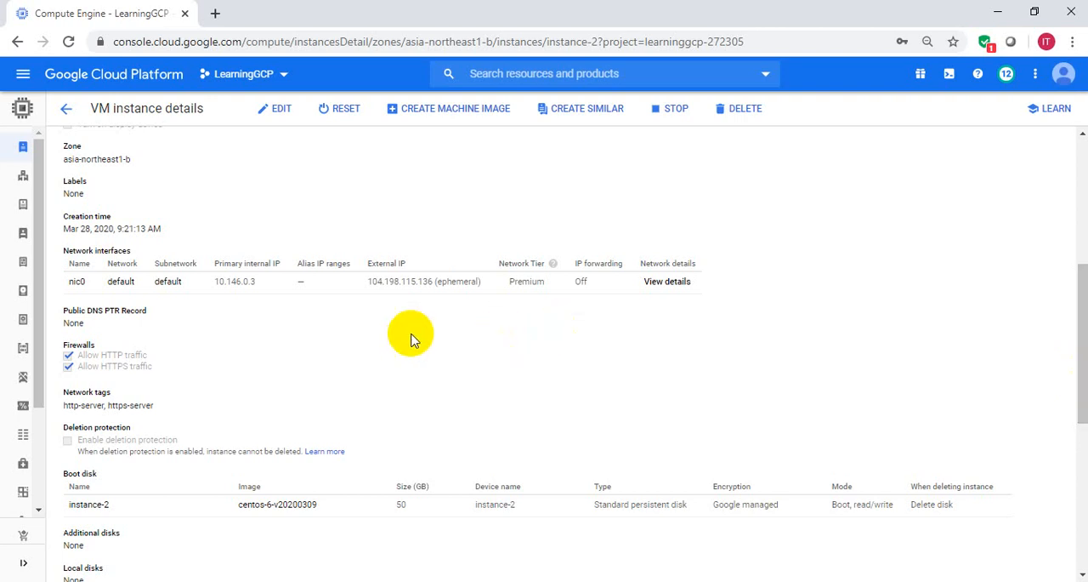
pyautogui.moveTo(366, 283); pyautogui.dragTo(432, 283)
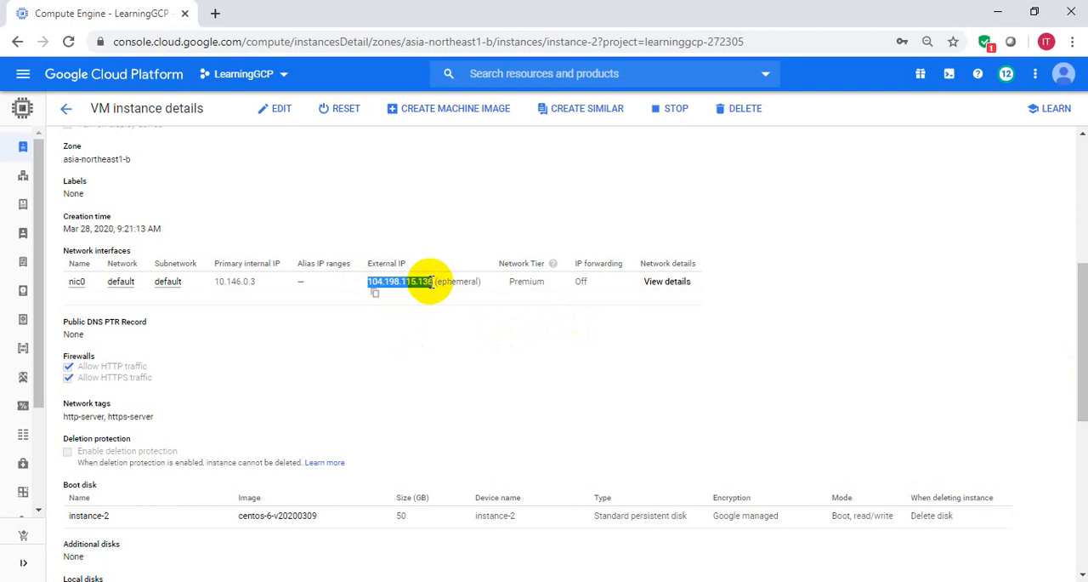
pyautogui.rightClick(431, 282)
pyautogui.click(457, 295)
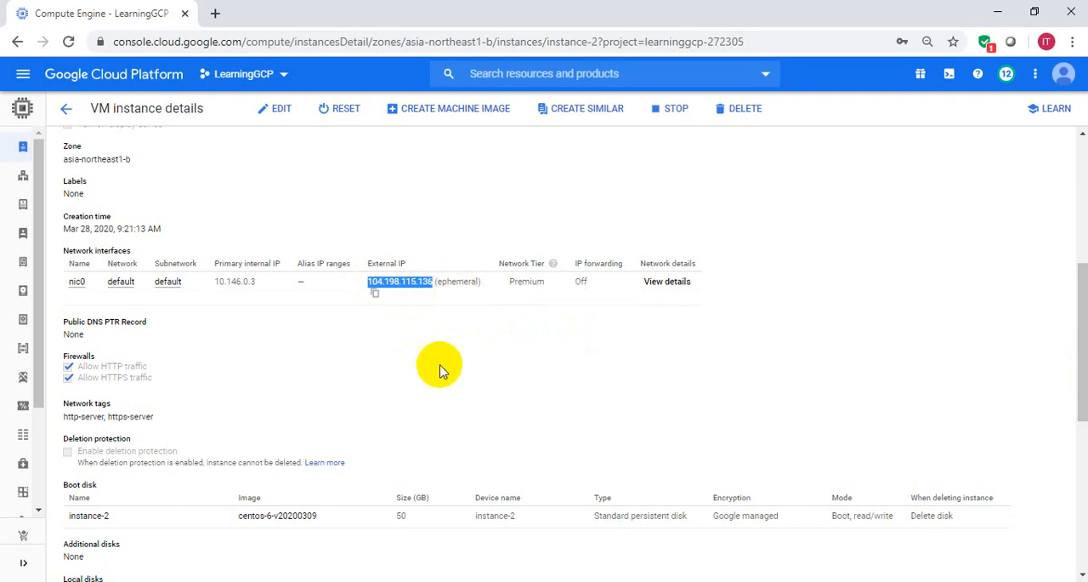
# - Switch to the PuTTY configuration and enter the copied external IP address 104.198.115.136 as the host name
pyautogui.hotkey('alt', 'Tab')
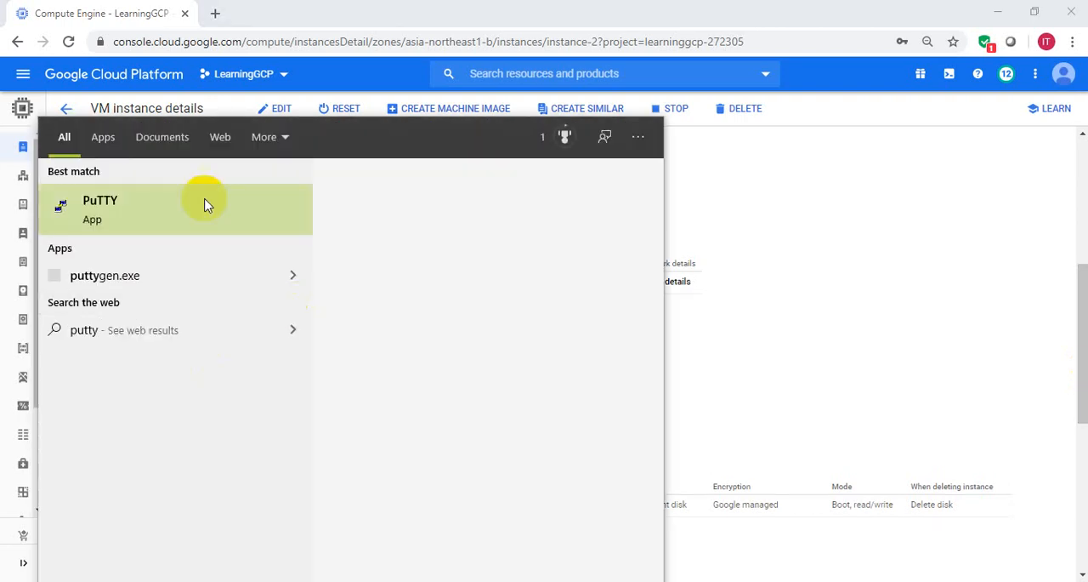
pyautogui.click(204, 202)
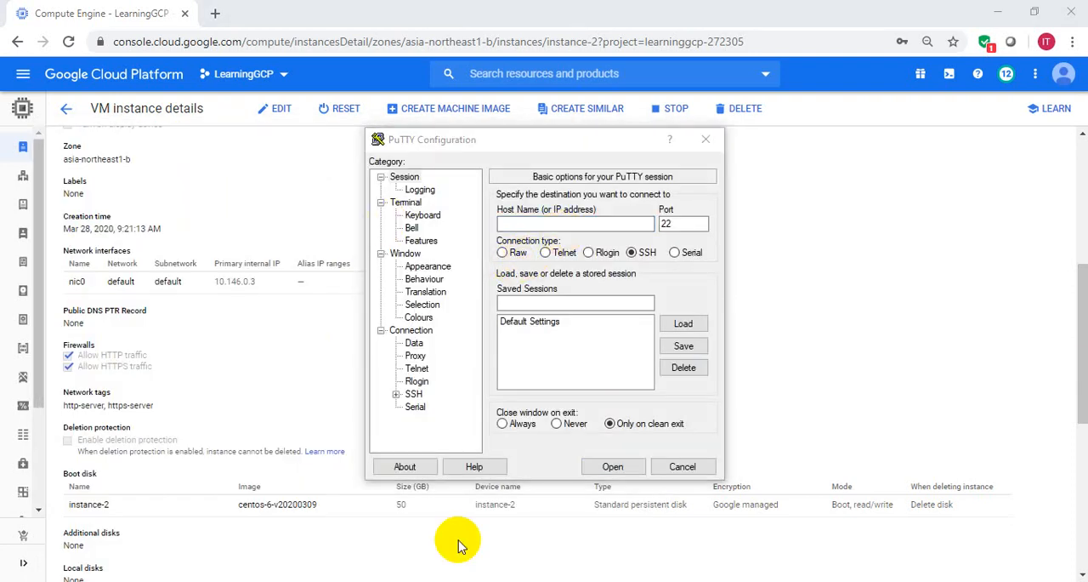
pyautogui.click(513, 222)
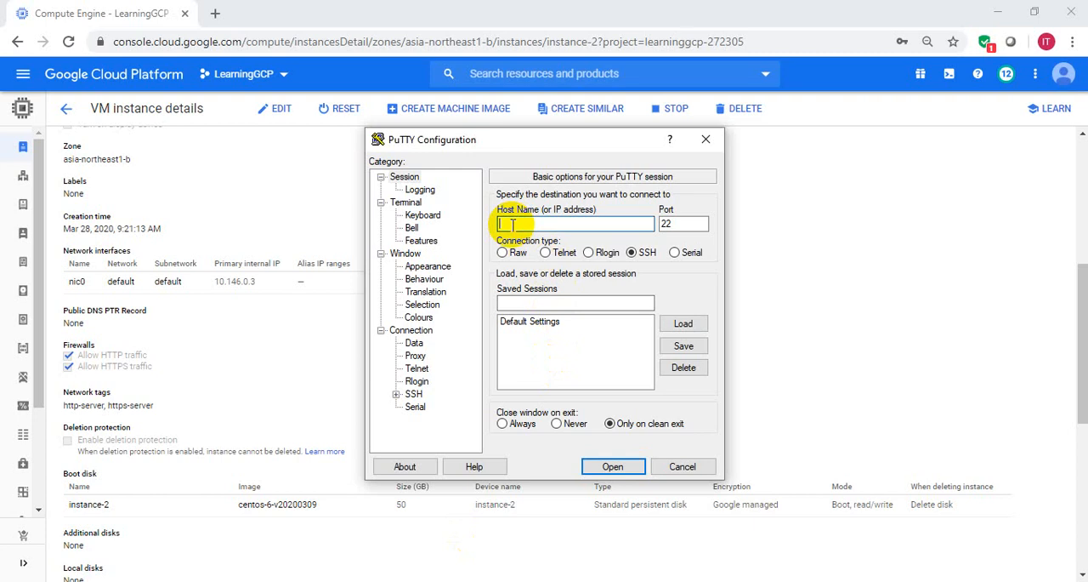
pyautogui.hotkey('ctrl', 'v')
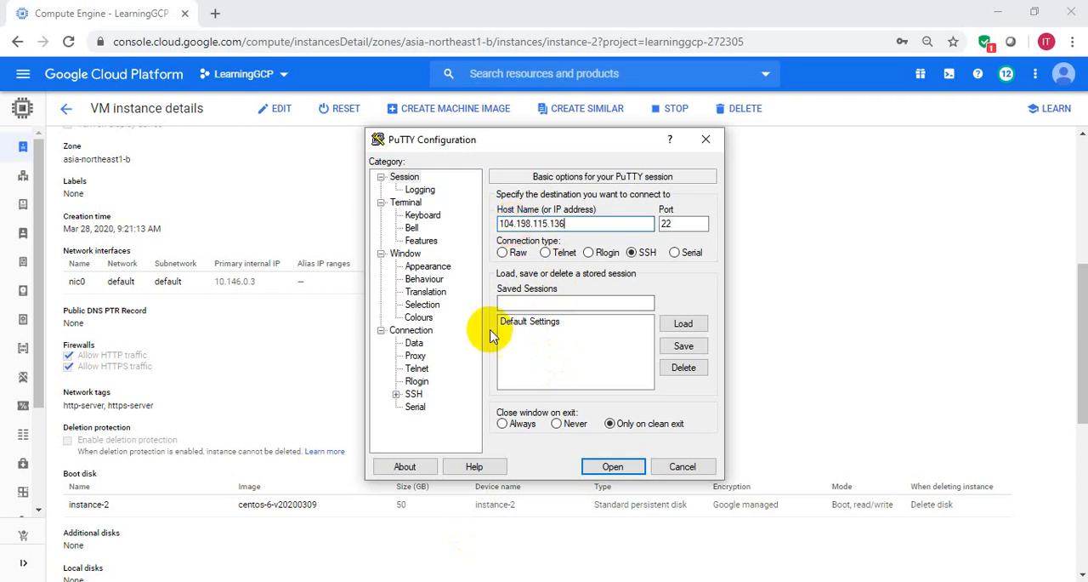
# - Set the private key file for SSH authentication to instance2.ppk from the C:\GCP folder
pyautogui.click(414, 395)
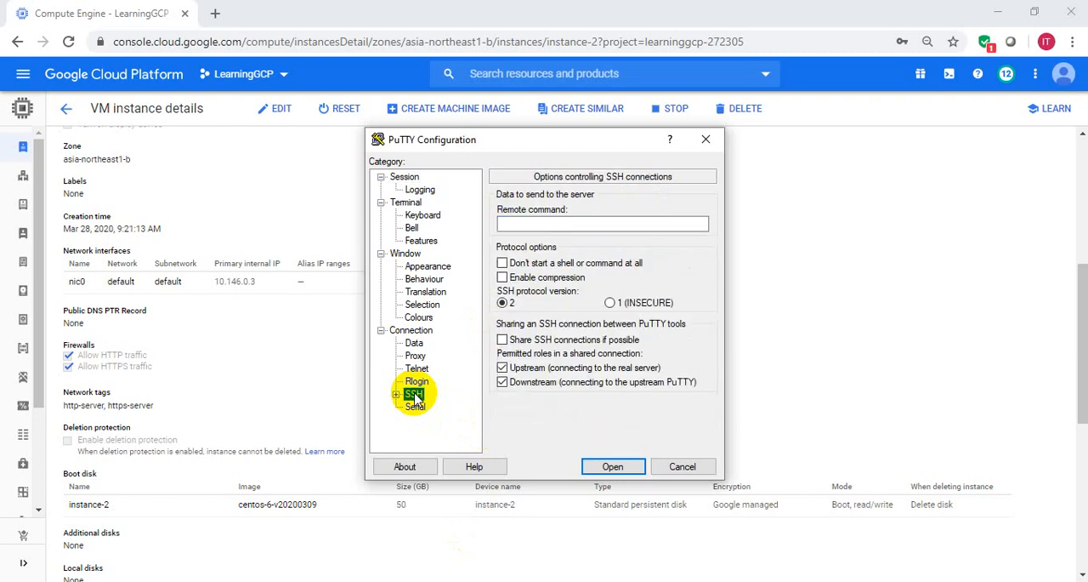
pyautogui.click(397, 394)
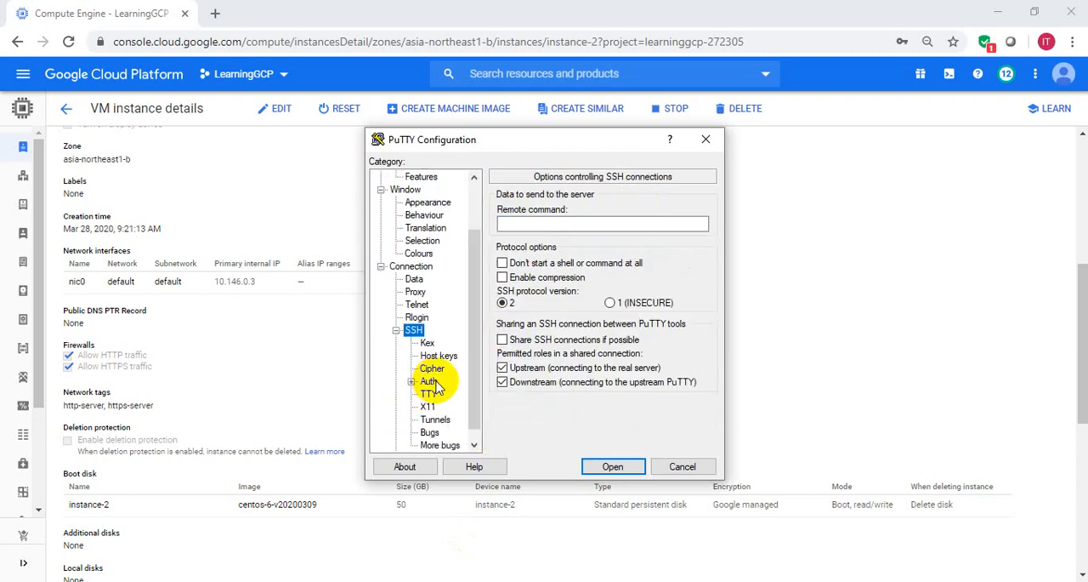
pyautogui.click(429, 382)
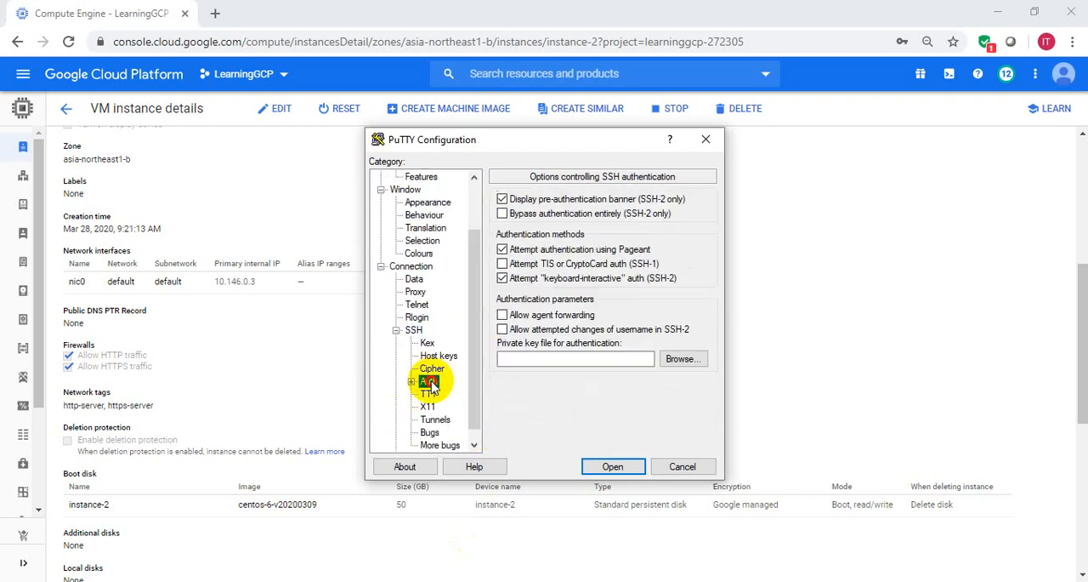
pyautogui.click(682, 362)
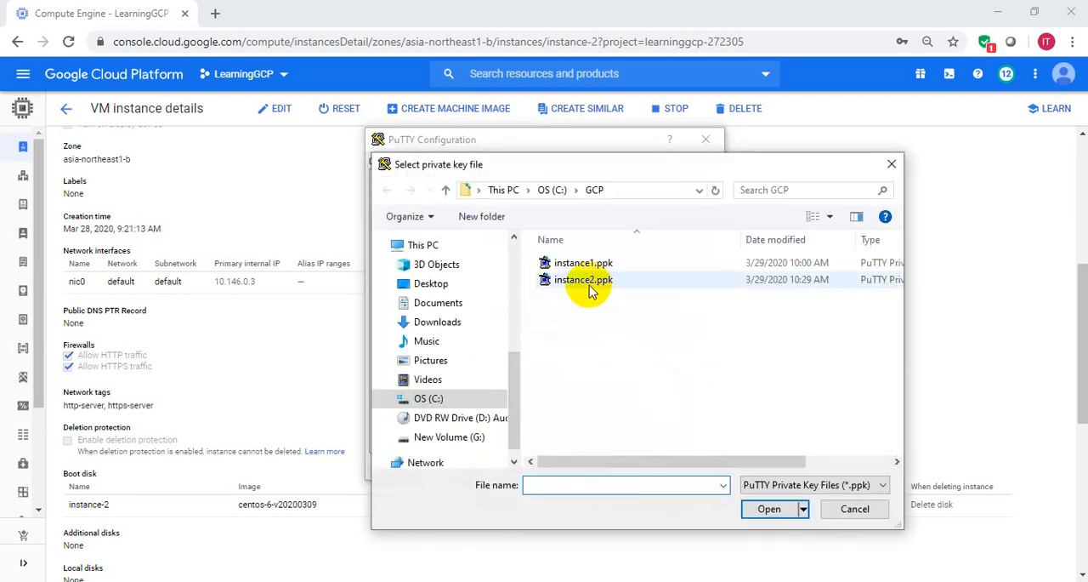
pyautogui.click(586, 285)
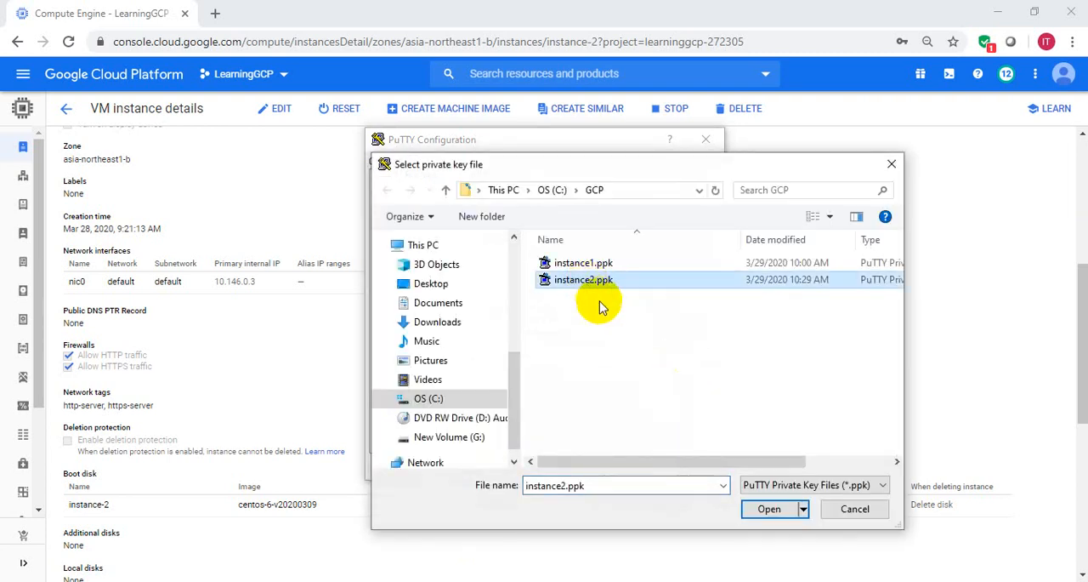
pyautogui.click(782, 509)
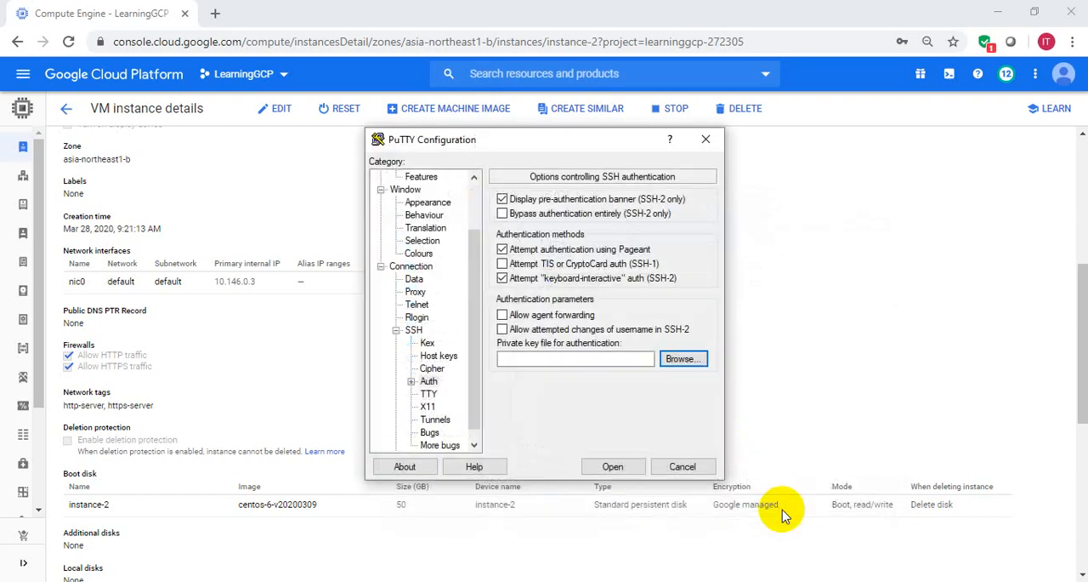
# - Open the SSH connection, accept and cache the server's host key, and log in as instance2
pyautogui.click(613, 469)
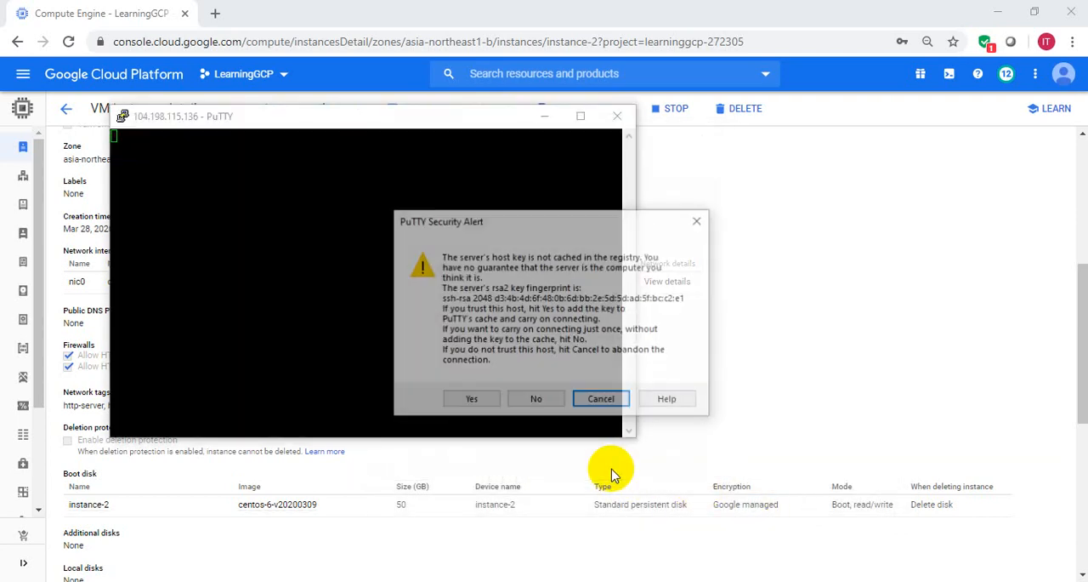
pyautogui.click(476, 403)
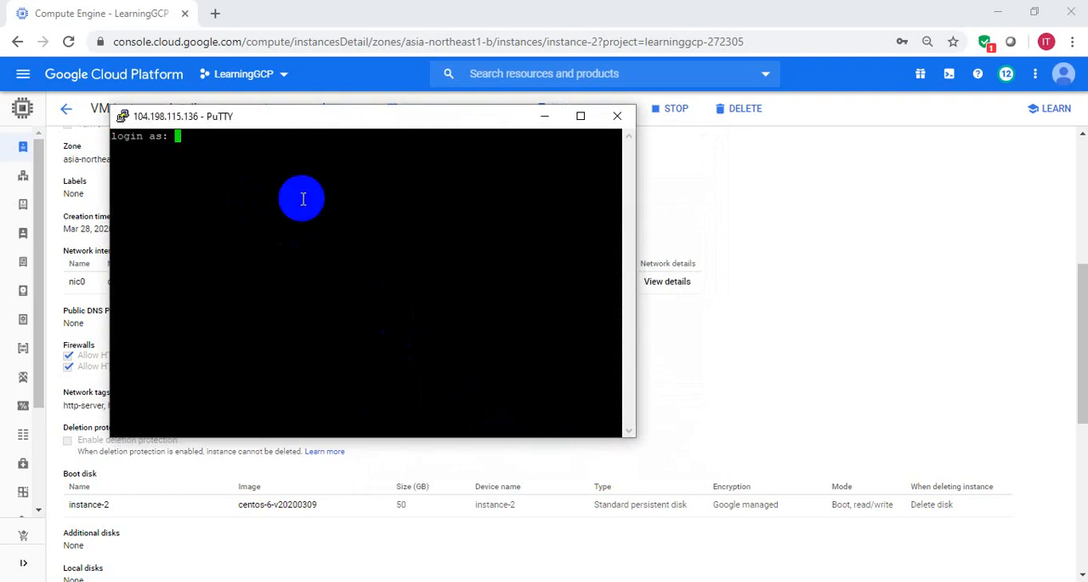
pyautogui.write('instance2')
pyautogui.press('Return')
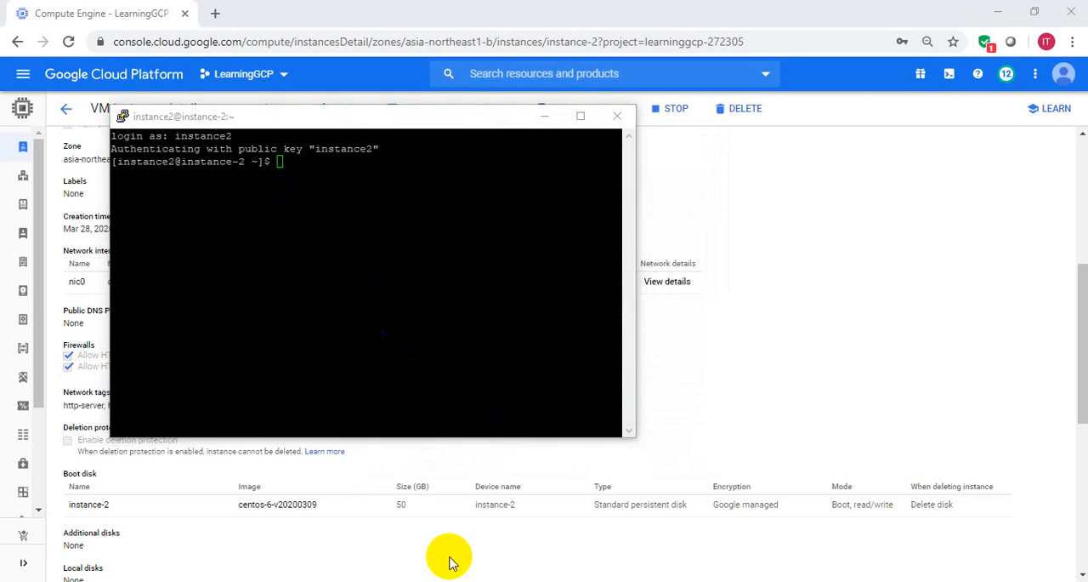
# - Check the remote session by running the commands ls -lrt, whoami and date in the terminal
pyautogui.click(385, 256)
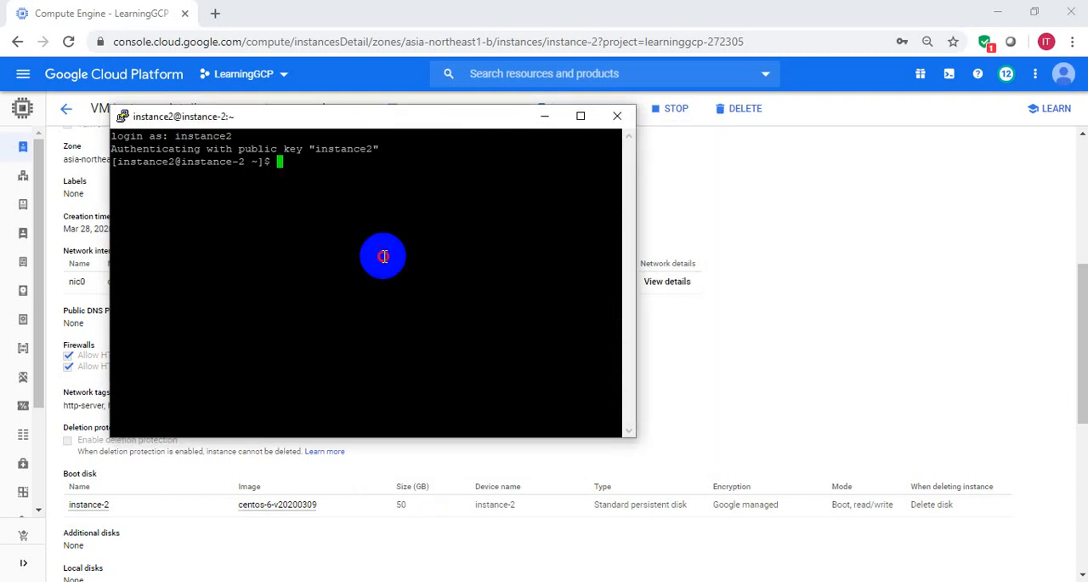
pyautogui.press('Return')
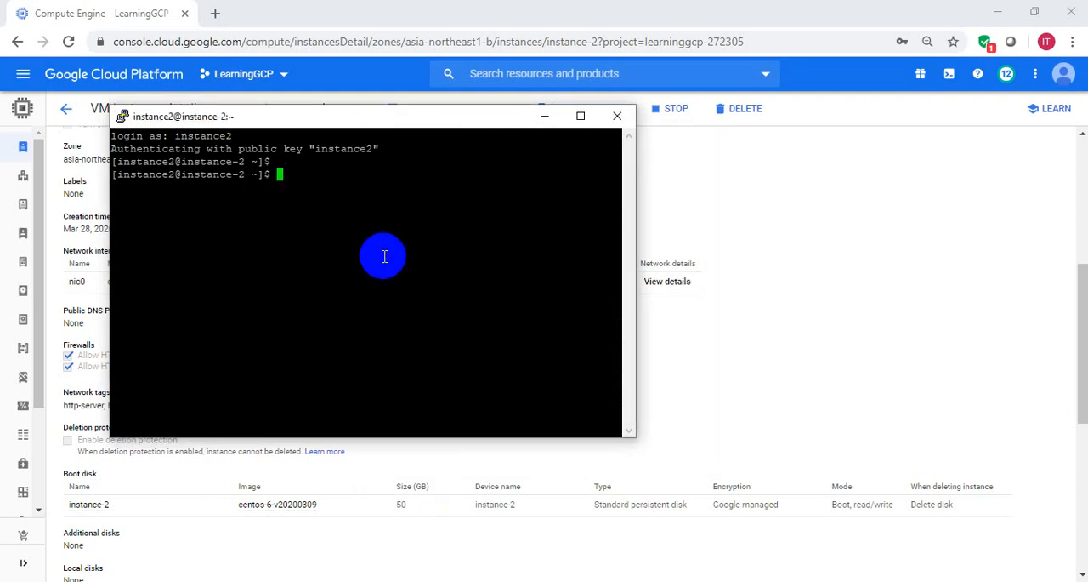
pyautogui.write('ls -lrt')
pyautogui.press('Return')
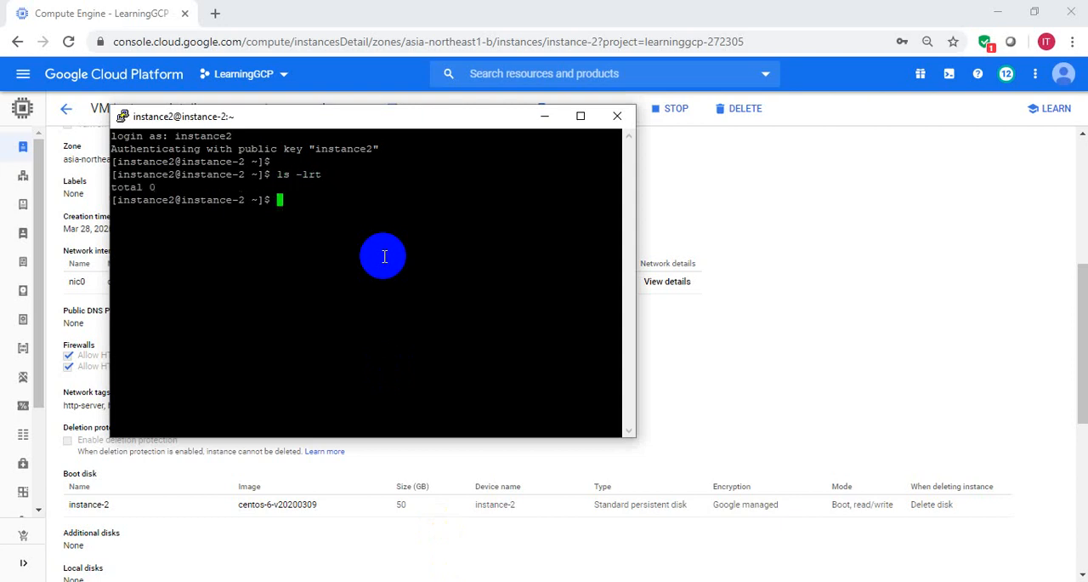
pyautogui.write('whoami')
pyautogui.press('Return')
pyautogui.write('date')
pyautogui.press('Return')
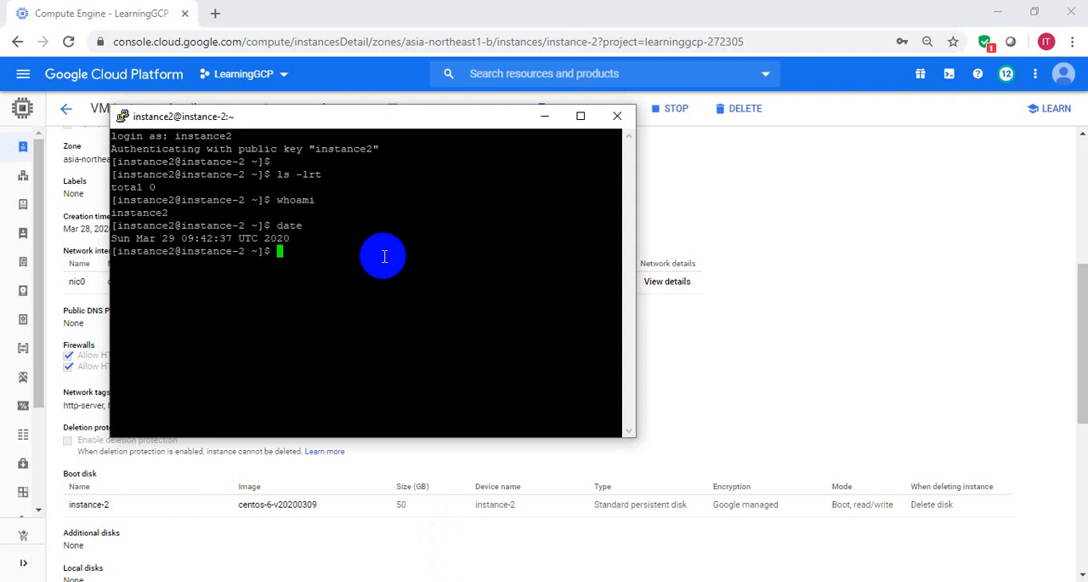